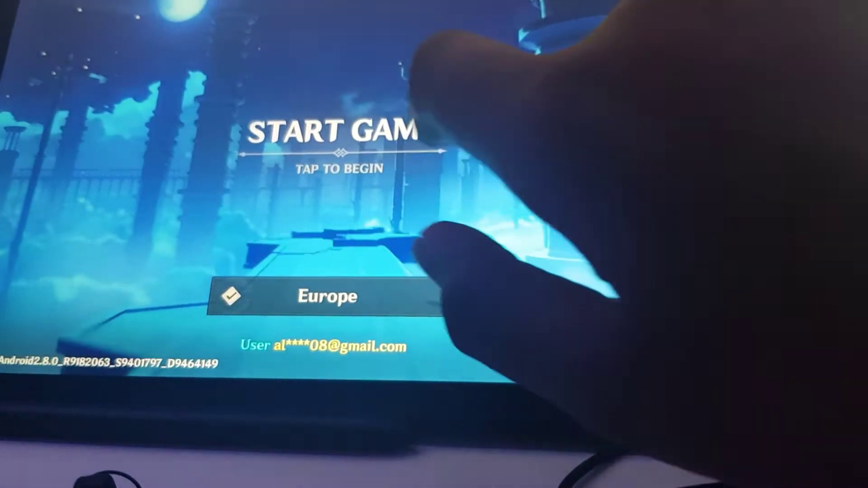
Step: Start Genshin Impact from the title screen and advance the survey to the overall-version question
click(421, 251)
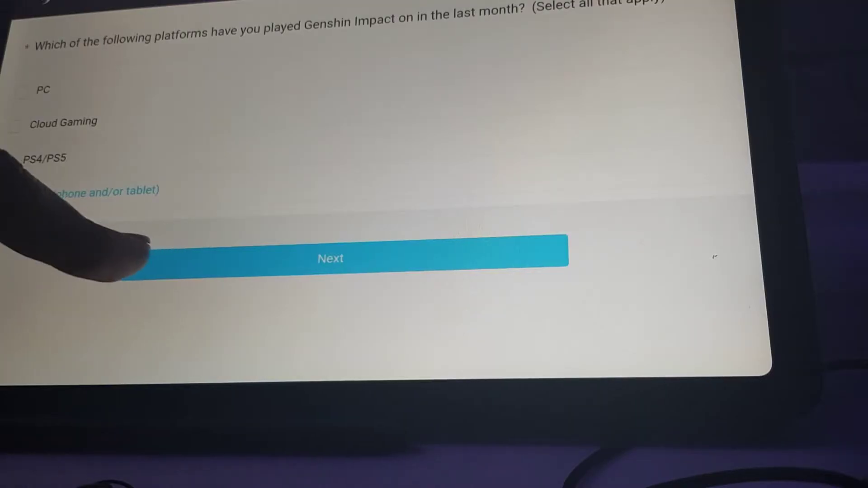
click(156, 257)
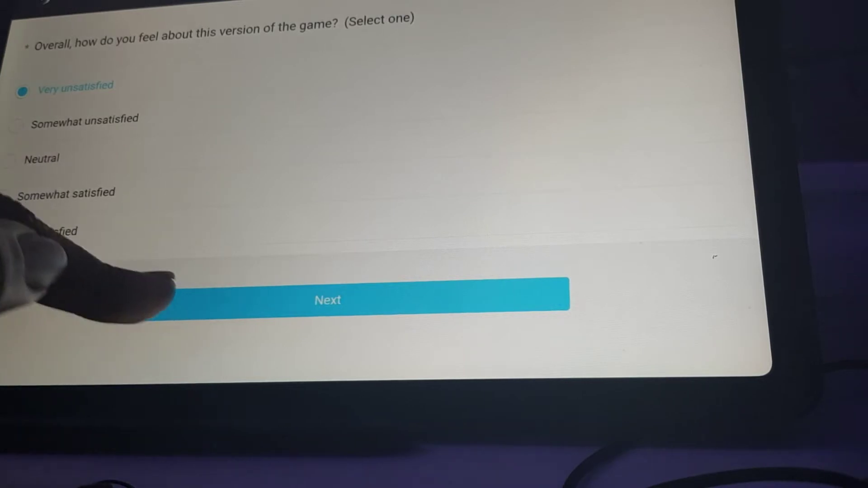
Step: Submit 'Very unsatisfied' for this version and continue to the Golden Apple Archipelago question
click(170, 298)
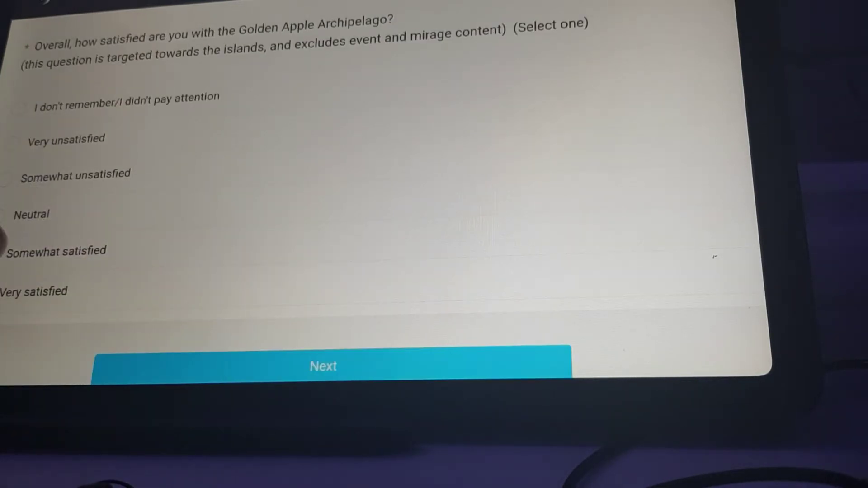